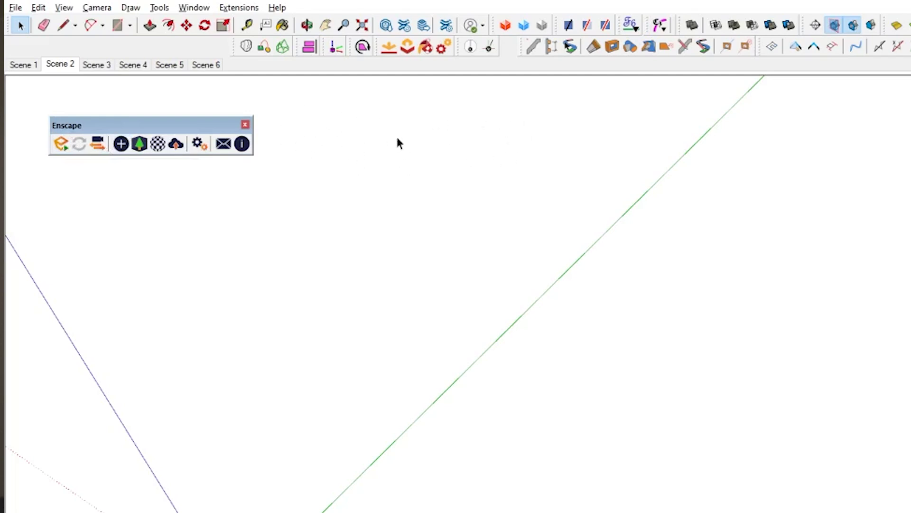
Start Enscape to open a live render of the Palmetto Bay office model.
{"action": "left_click", "coordinate": [61, 144]}
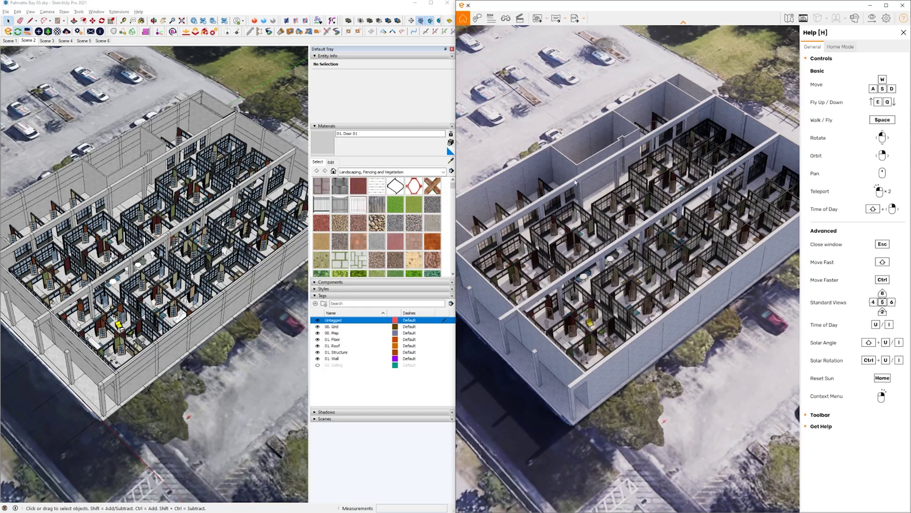
Orbit the model to a new aerial angle and maximize the Enscape render window.
{"action": "middle_click_drag", "start_coordinate": [157, 284], "coordinate": [102, 281]}
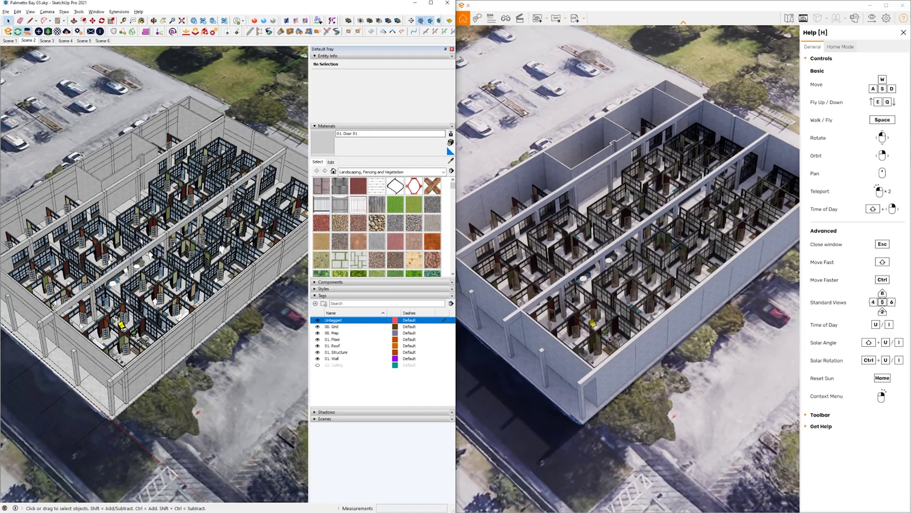
{"action": "double_click", "coordinate": [565, 5]}
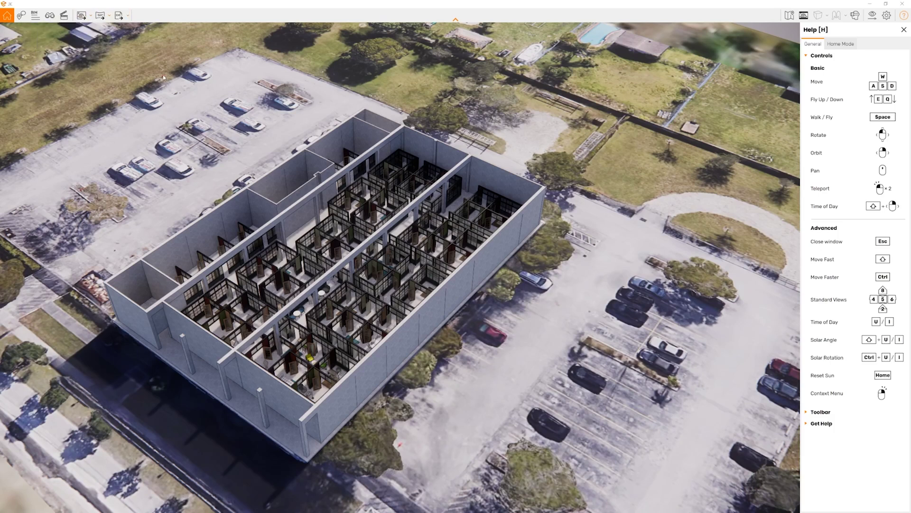
Toggle Collaborative Annotation and BIM Mode, then open the View Management list.
{"action": "left_click", "coordinate": [22, 15]}
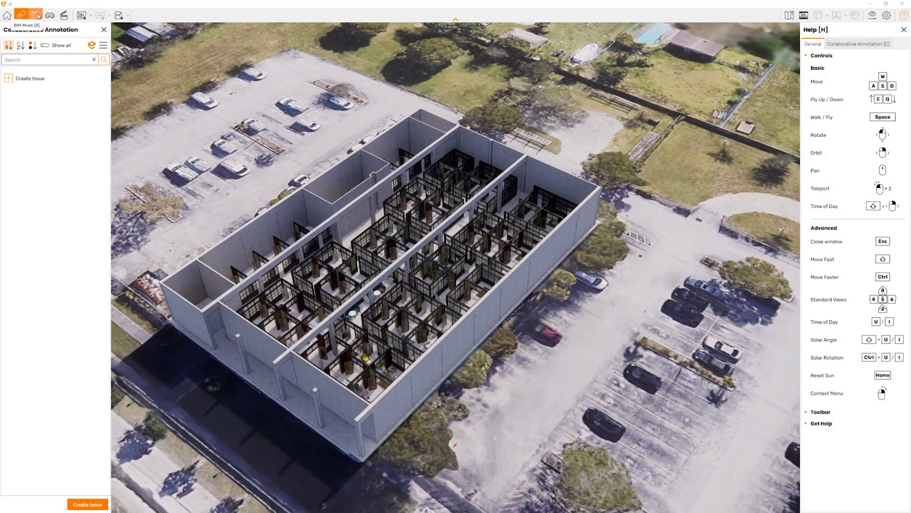
{"action": "left_click", "coordinate": [35, 15]}
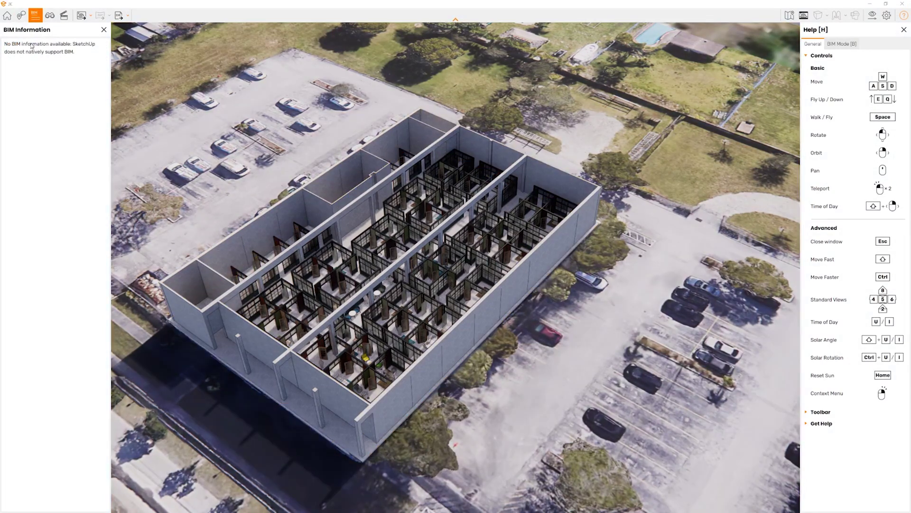
{"action": "left_click", "coordinate": [50, 16]}
Flip through Scenes 1 to 6 and settle back on Scene 2's aerial view.
{"action": "left_click", "coordinate": [35, 101]}
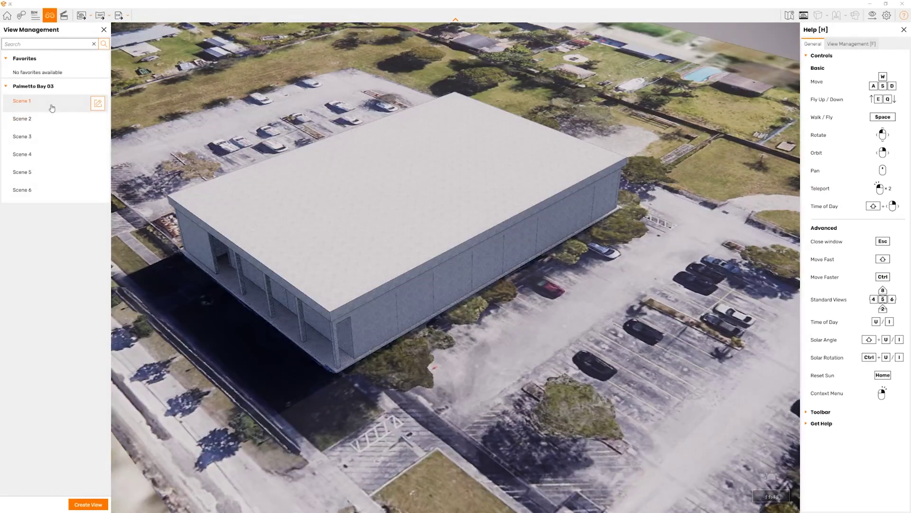
{"action": "left_click", "coordinate": [28, 119]}
{"action": "left_click", "coordinate": [31, 136]}
{"action": "left_click", "coordinate": [34, 156]}
{"action": "left_click", "coordinate": [36, 172]}
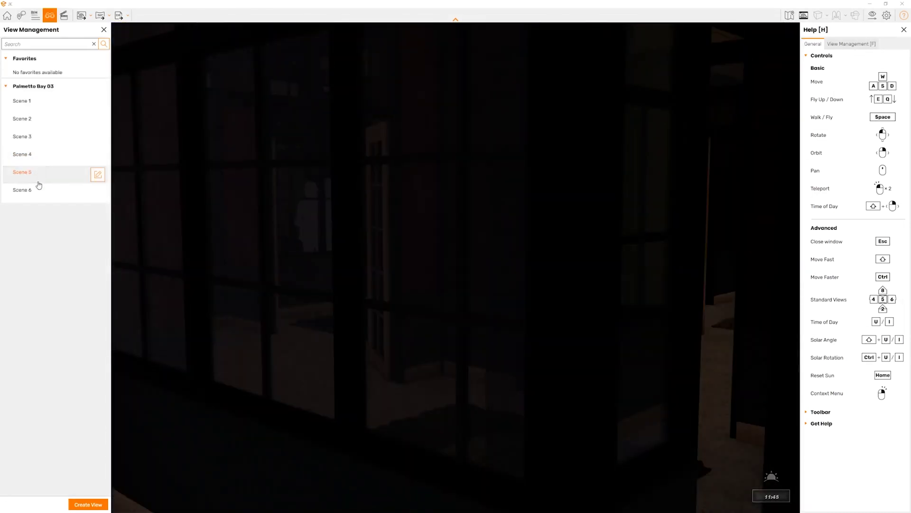
{"action": "left_click", "coordinate": [38, 191]}
{"action": "left_click", "coordinate": [28, 119]}
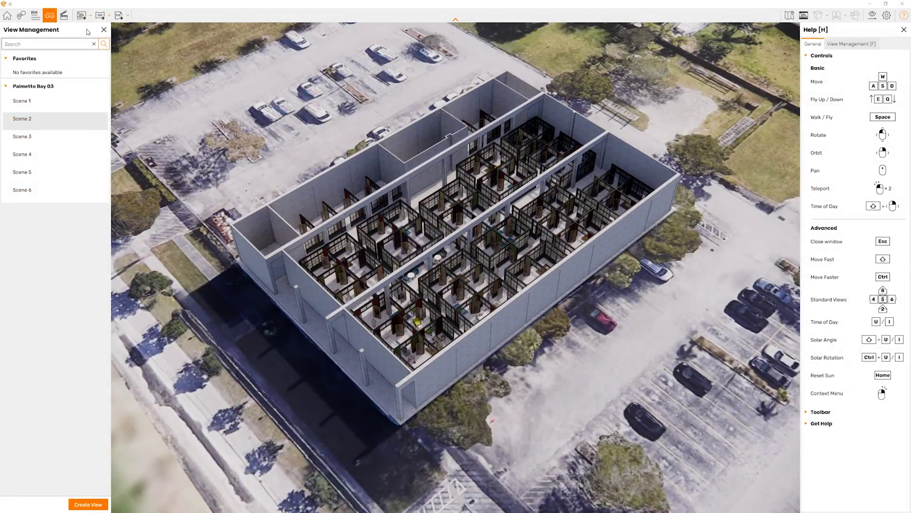
{"action": "left_click", "coordinate": [91, 19]}
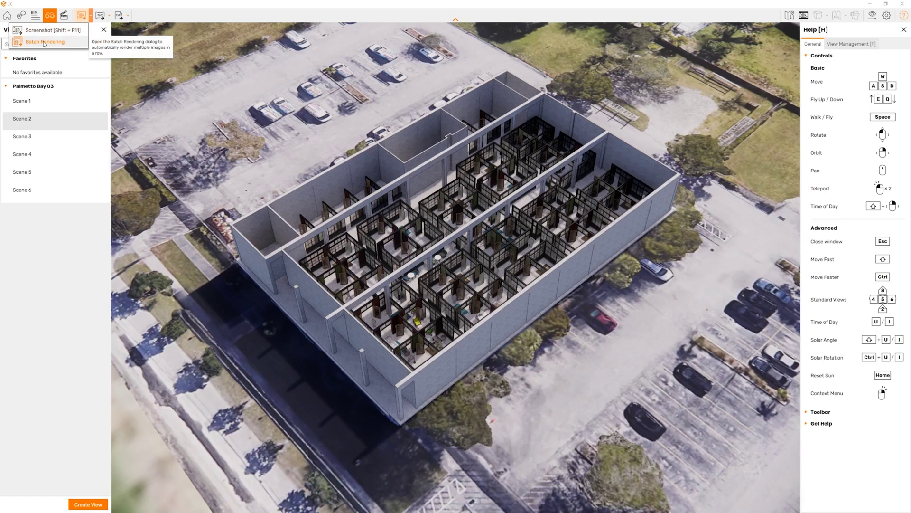
Look over the Panorama and standalone Export options and the Video Editor timeline.
{"action": "left_click", "coordinate": [110, 18]}
{"action": "left_click", "coordinate": [110, 18]}
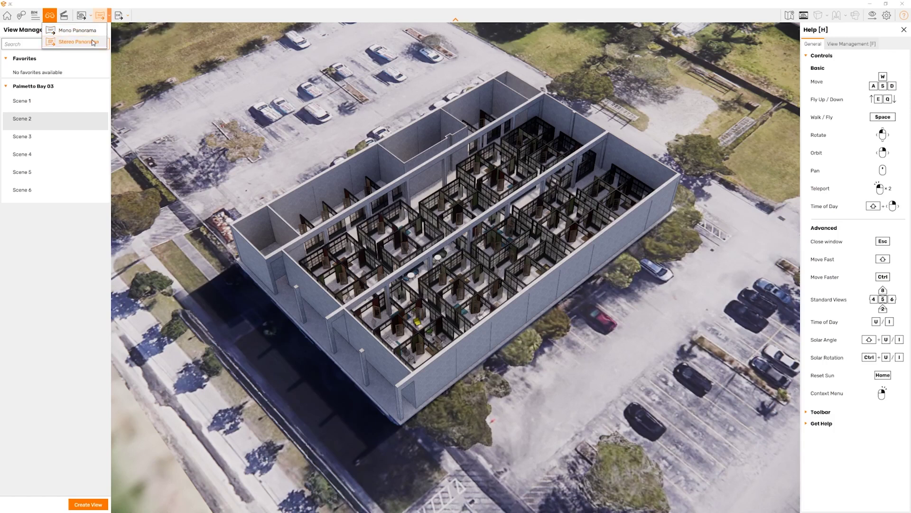
{"action": "left_click", "coordinate": [127, 15]}
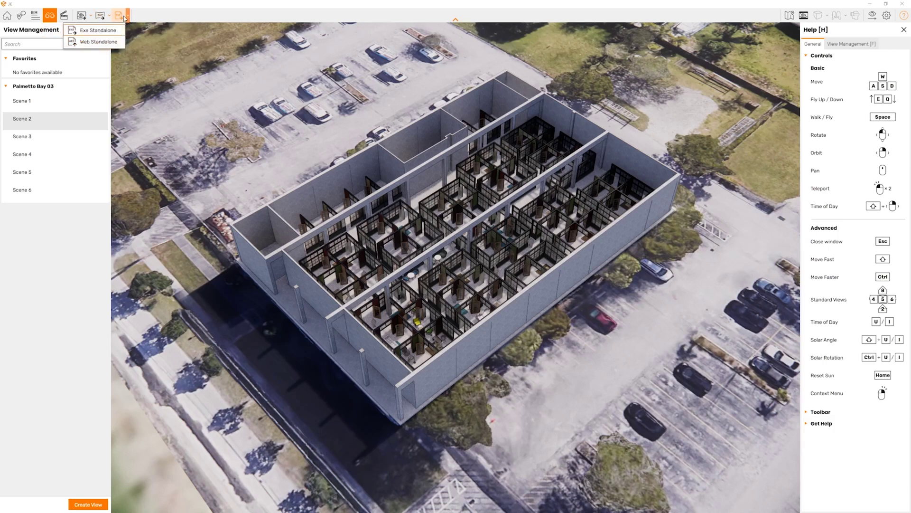
{"action": "left_click", "coordinate": [64, 16]}
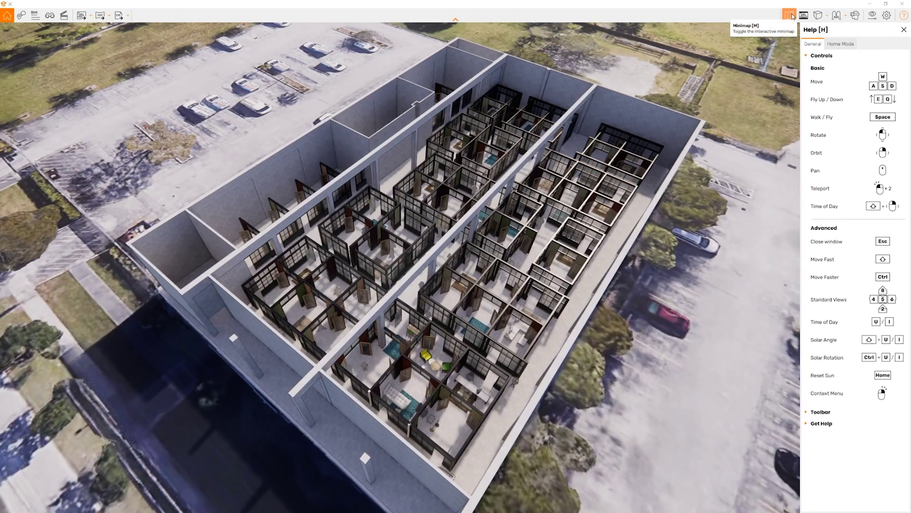
Show and hide the minimap, then turn on the safe frame guides.
{"action": "left_click", "coordinate": [790, 16]}
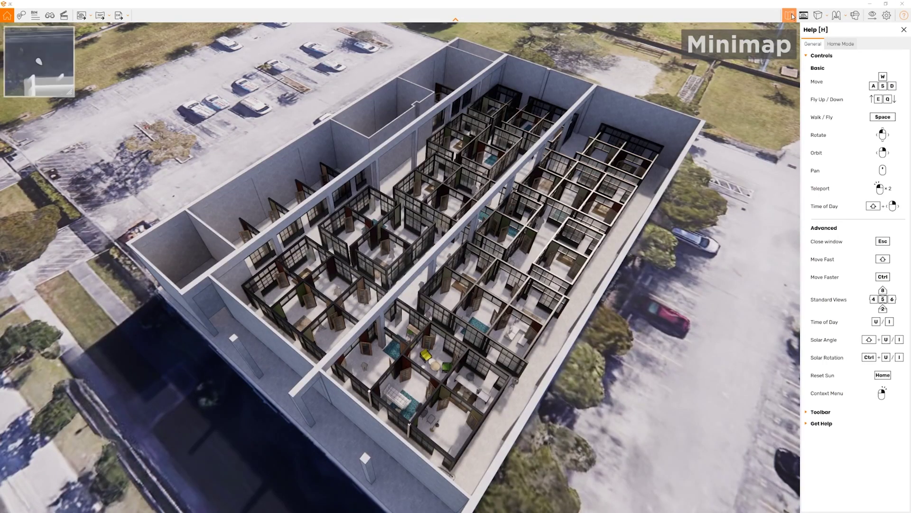
{"action": "left_click", "coordinate": [792, 16]}
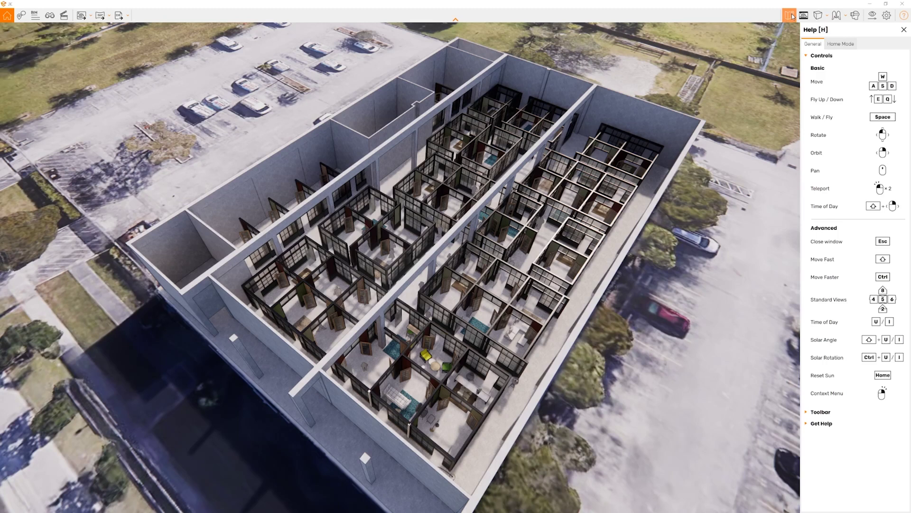
{"action": "left_click", "coordinate": [806, 17]}
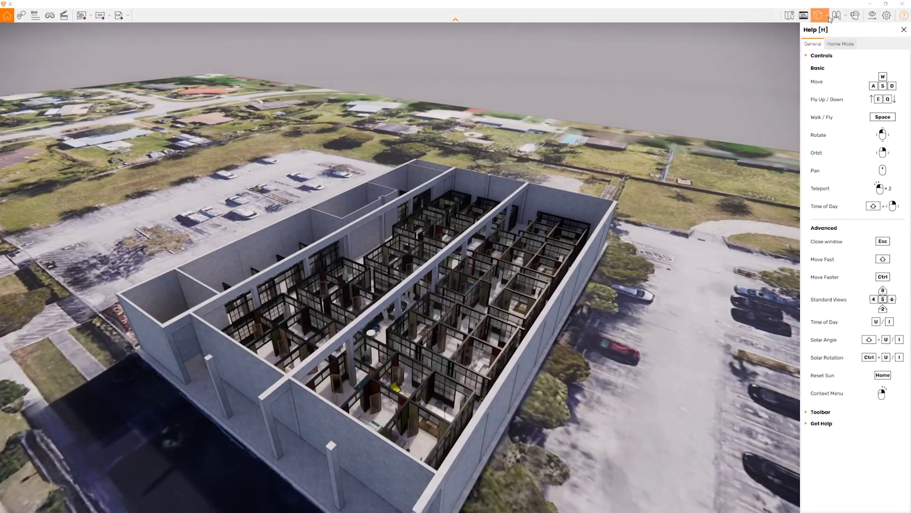
Try two-point and orthographic projection, return to perspective, and fly in above the office.
{"action": "left_click", "coordinate": [819, 15]}
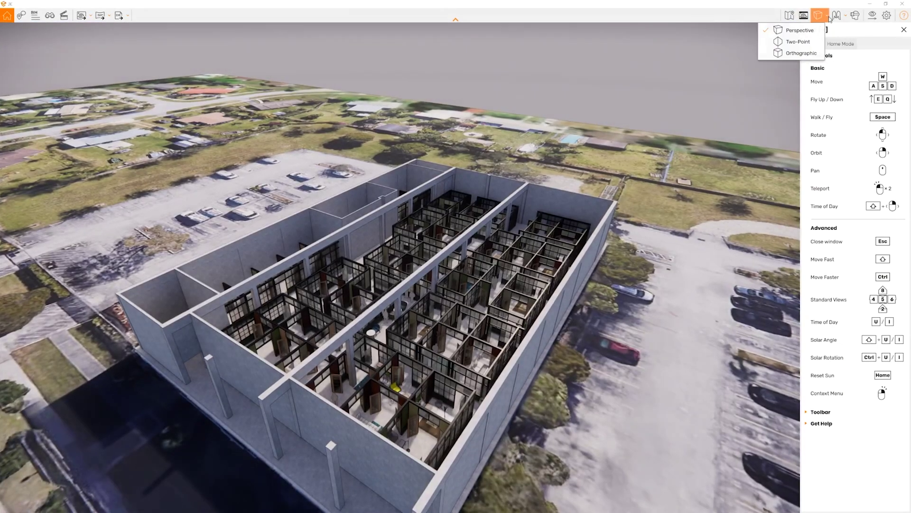
{"action": "left_click", "coordinate": [813, 31]}
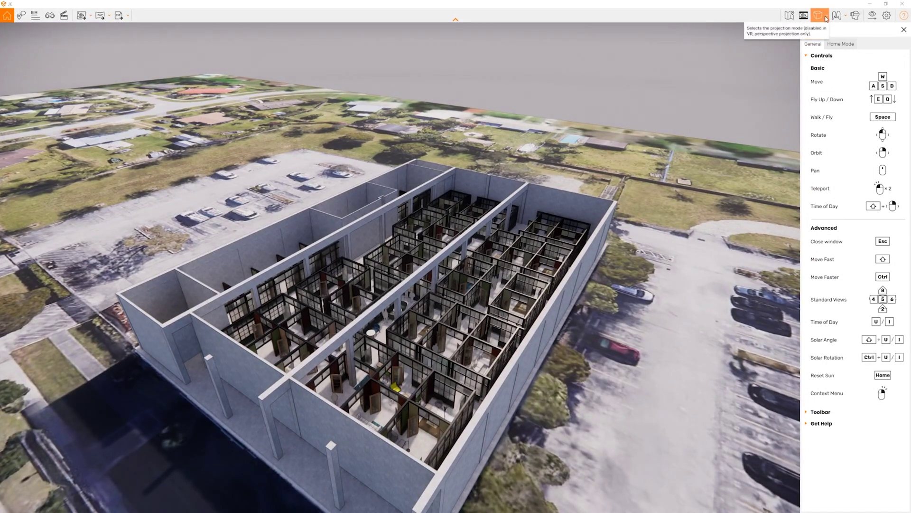
{"action": "left_click", "coordinate": [819, 18]}
{"action": "left_click", "coordinate": [798, 42]}
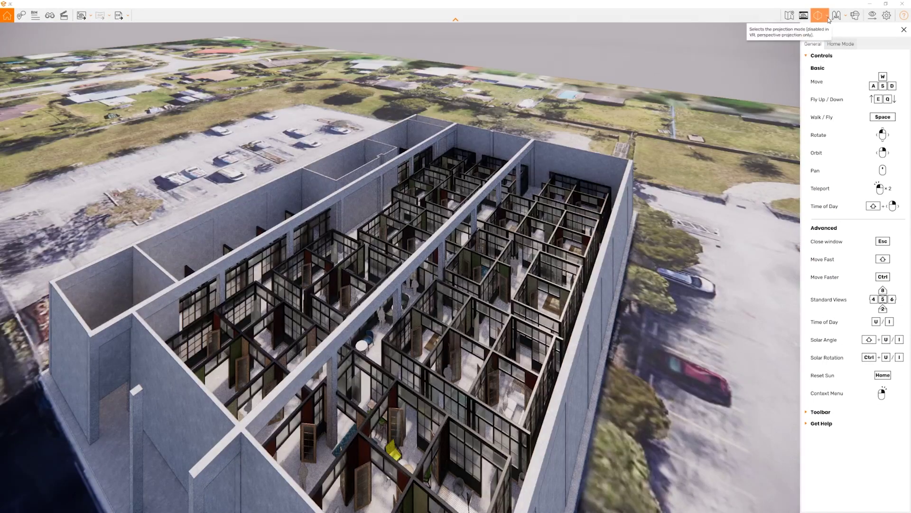
{"action": "left_click", "coordinate": [819, 17]}
{"action": "left_click", "coordinate": [803, 53]}
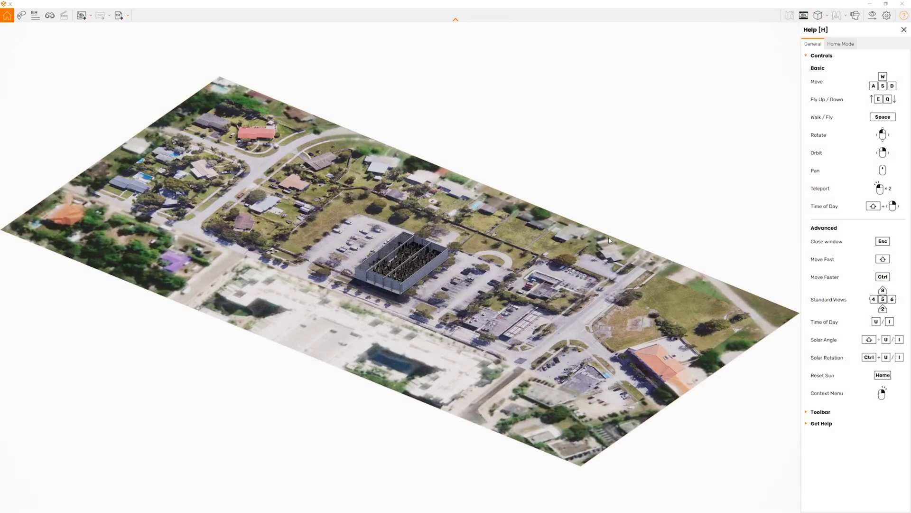
{"action": "left_click", "coordinate": [840, 18]}
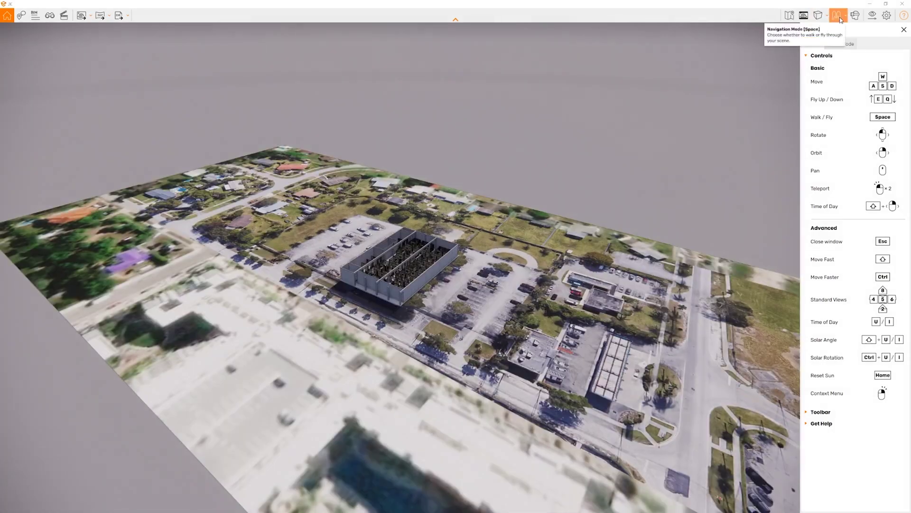
{"action": "left_click", "coordinate": [840, 19]}
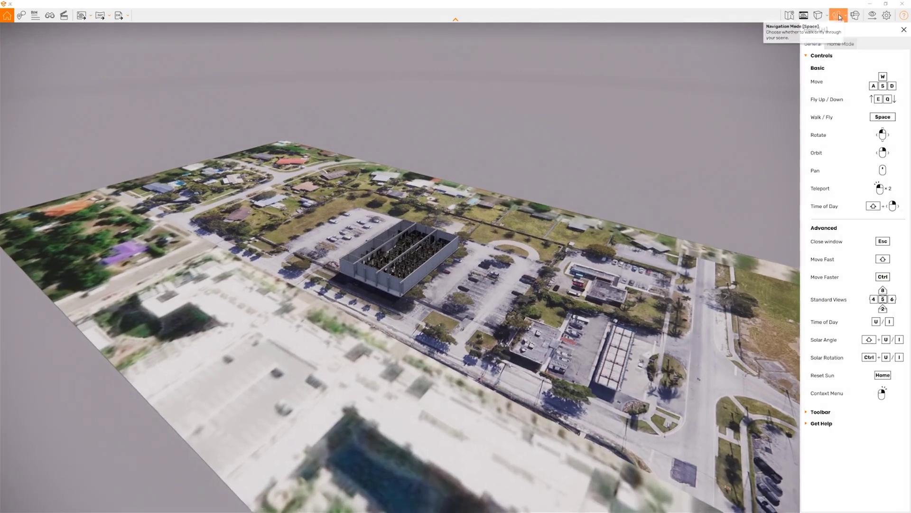
{"action": "double_click", "coordinate": [445, 258]}
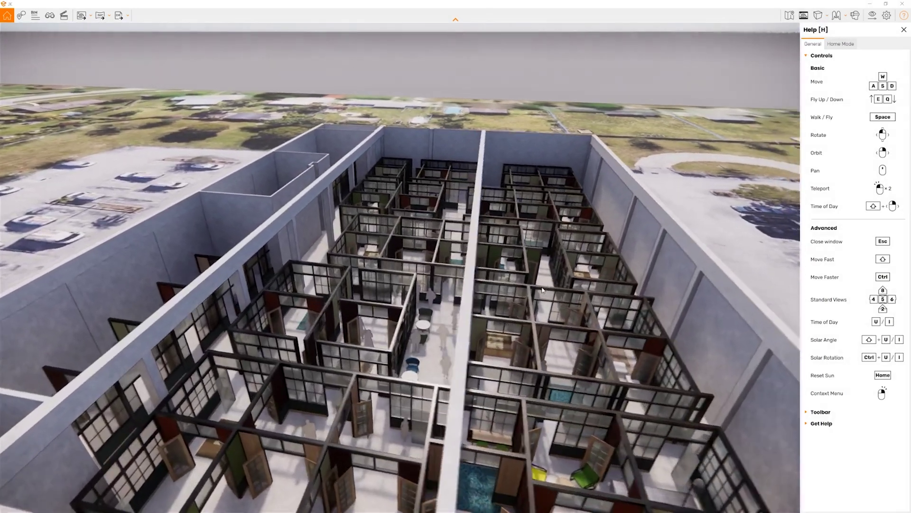
Teleport down into the cubicles, past the concrete pillar, and along the sunlit corridor.
{"action": "double_click", "coordinate": [542, 290]}
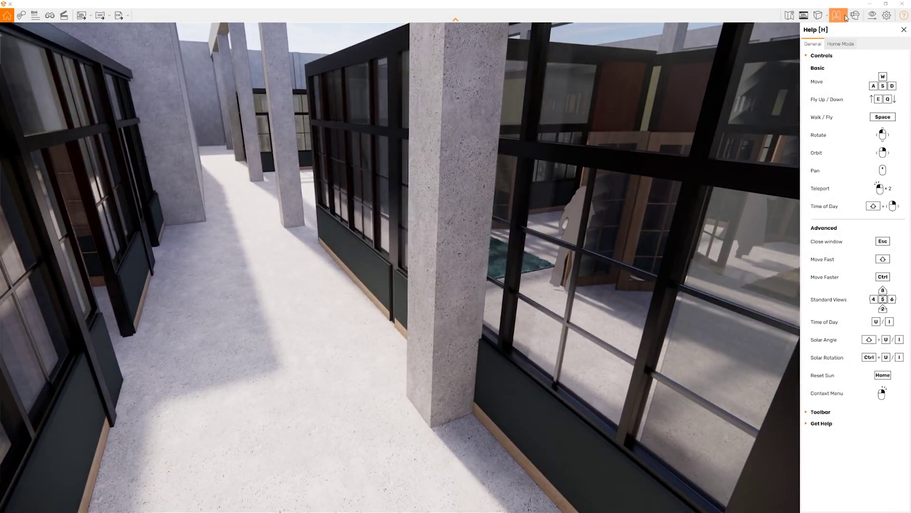
{"action": "double_click", "coordinate": [473, 205]}
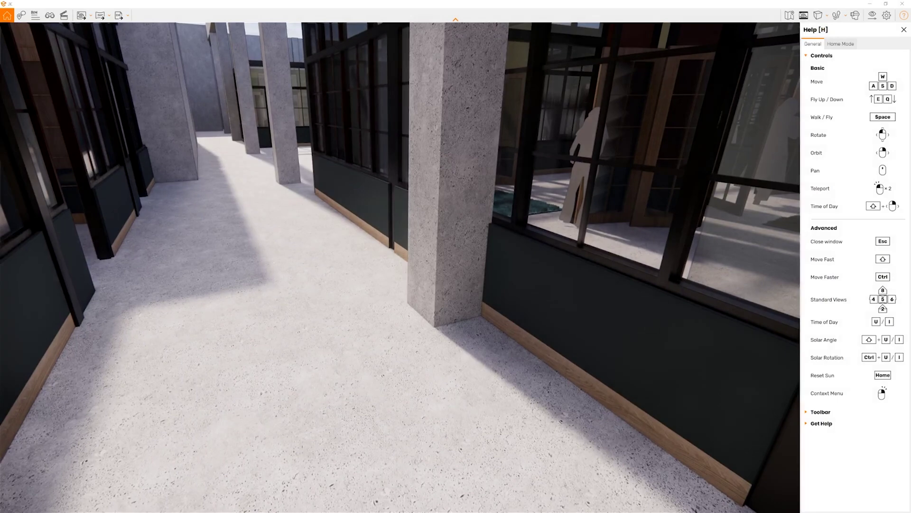
{"action": "double_click", "coordinate": [440, 248]}
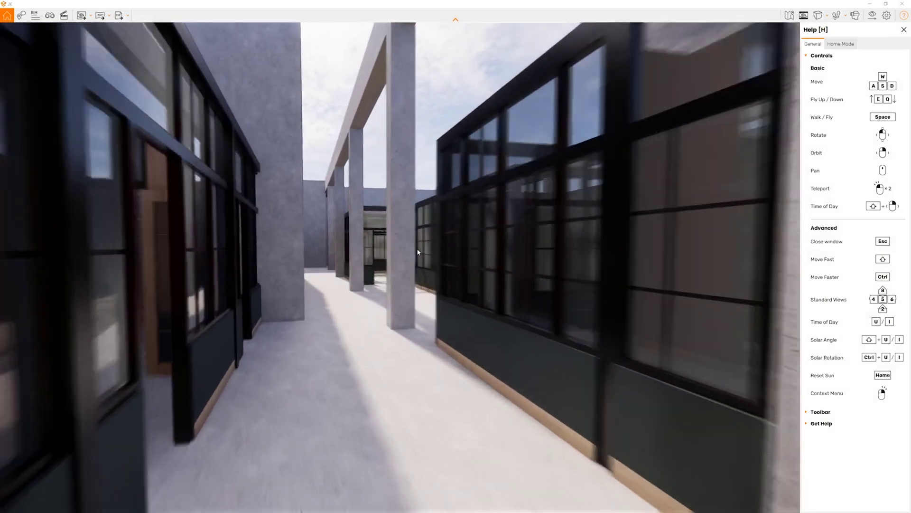
{"action": "double_click", "coordinate": [417, 251]}
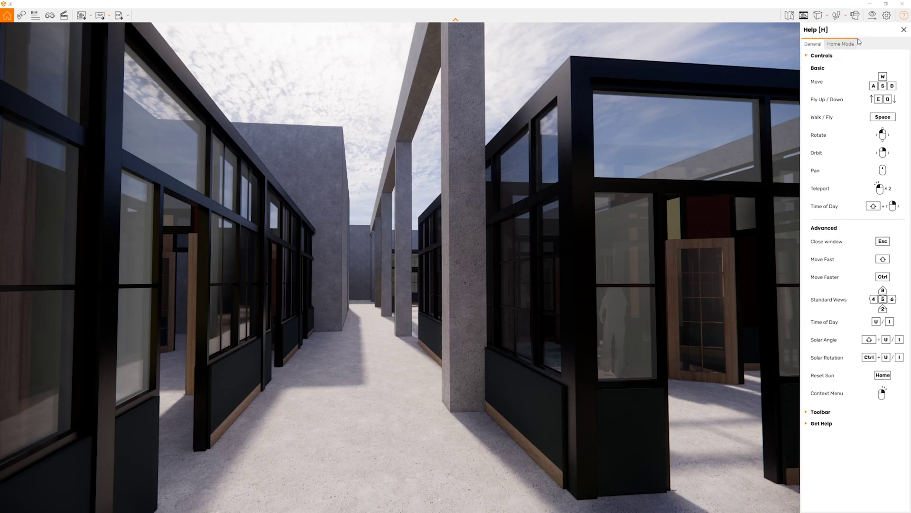
Create a new visual preset named 'Preset 01' in Visual Settings.
{"action": "left_click", "coordinate": [876, 19]}
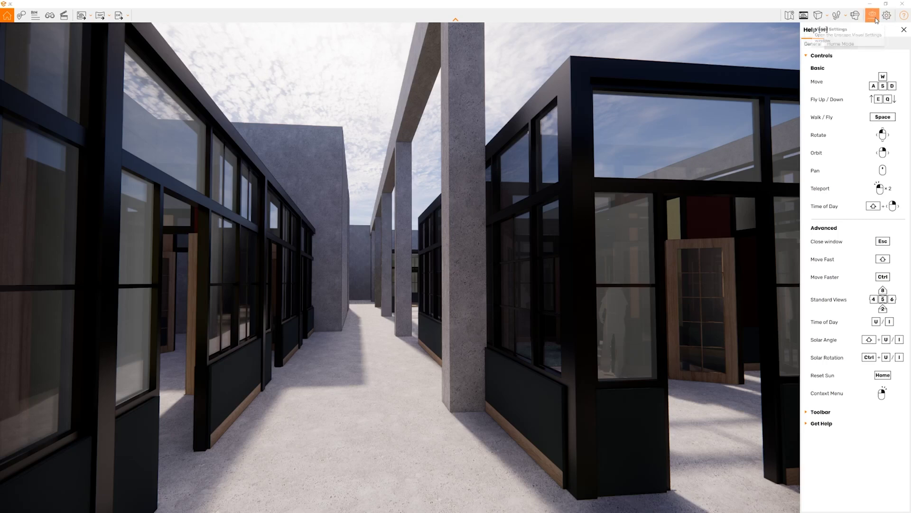
{"action": "left_click_drag", "start_coordinate": [670, 125], "coordinate": [416, 129]}
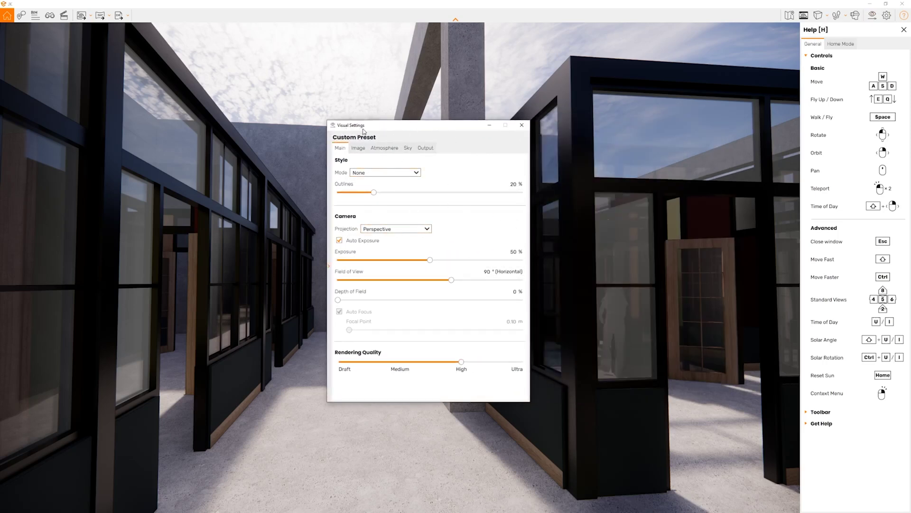
{"action": "left_click", "coordinate": [330, 269]}
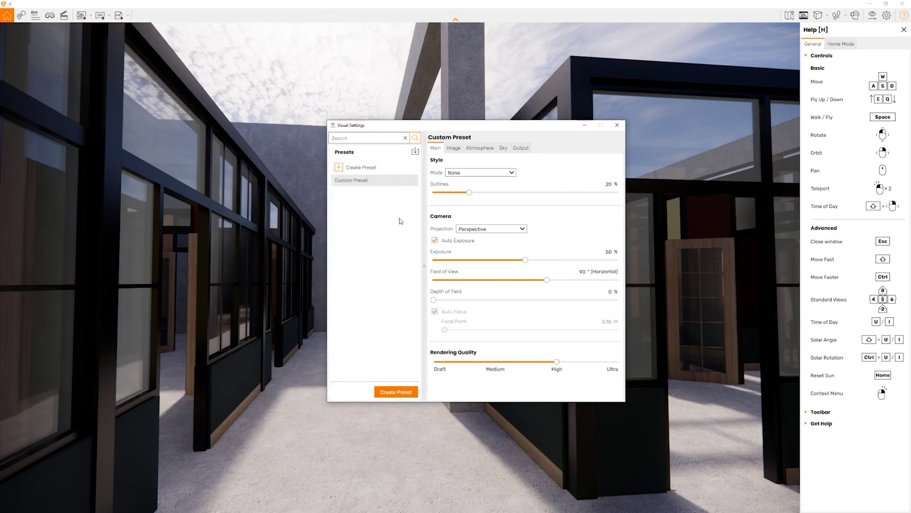
{"action": "left_click", "coordinate": [360, 167]}
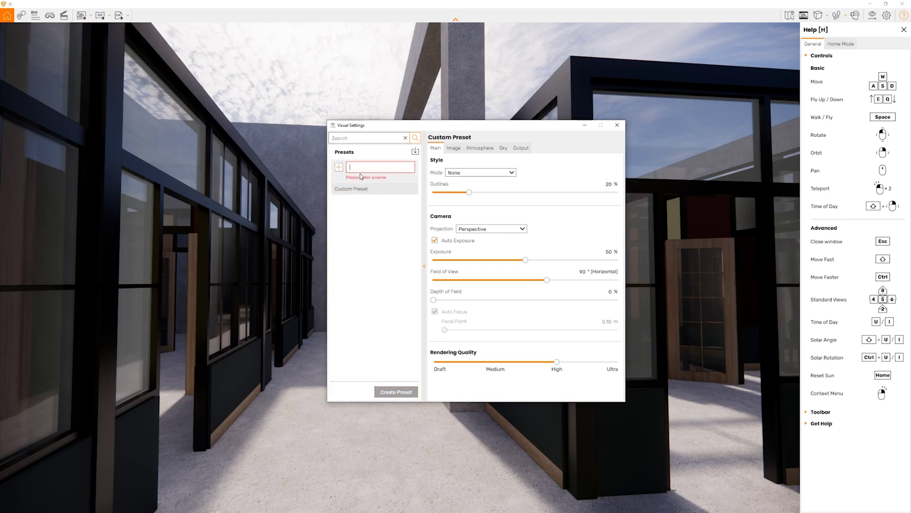
{"action": "type", "text": "Preset 01"}
{"action": "key", "text": "Return"}
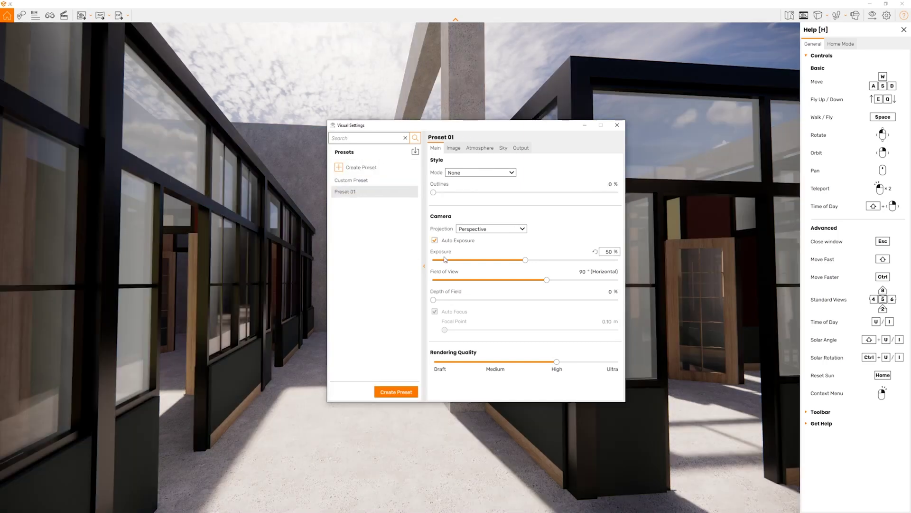
Compare the scene under Preset 01 and Custom Preset, keeping Preset 01 active.
{"action": "left_click_drag", "start_coordinate": [360, 181], "coordinate": [362, 186]}
{"action": "left_click", "coordinate": [360, 191]}
{"action": "left_click", "coordinate": [351, 180]}
{"action": "left_click", "coordinate": [359, 191]}
{"action": "left_click", "coordinate": [361, 181]}
{"action": "left_click", "coordinate": [366, 191]}
{"action": "left_click", "coordinate": [373, 180]}
{"action": "left_click", "coordinate": [369, 192]}
{"action": "left_click", "coordinate": [49, 16]}
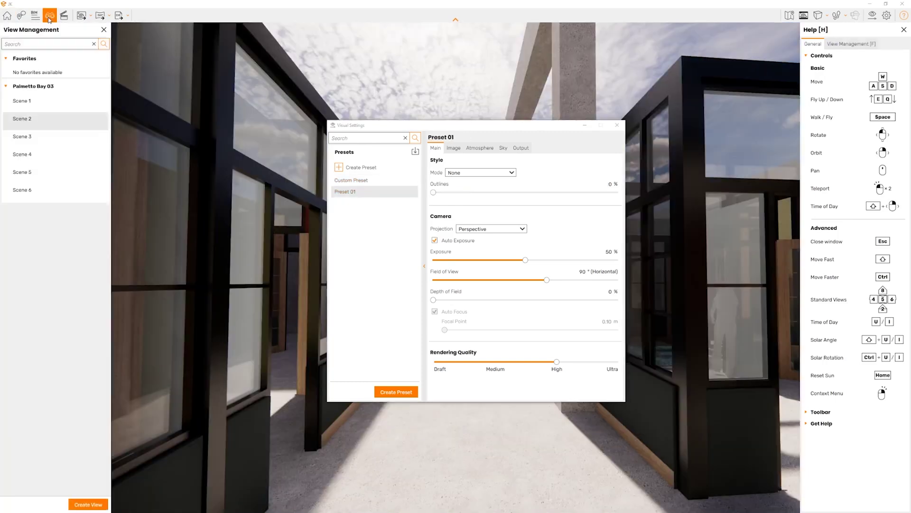
Set Scene 2's Linked Visual Preset to Preset 01 and save the view.
{"action": "mouse_move", "coordinate": [95, 121]}
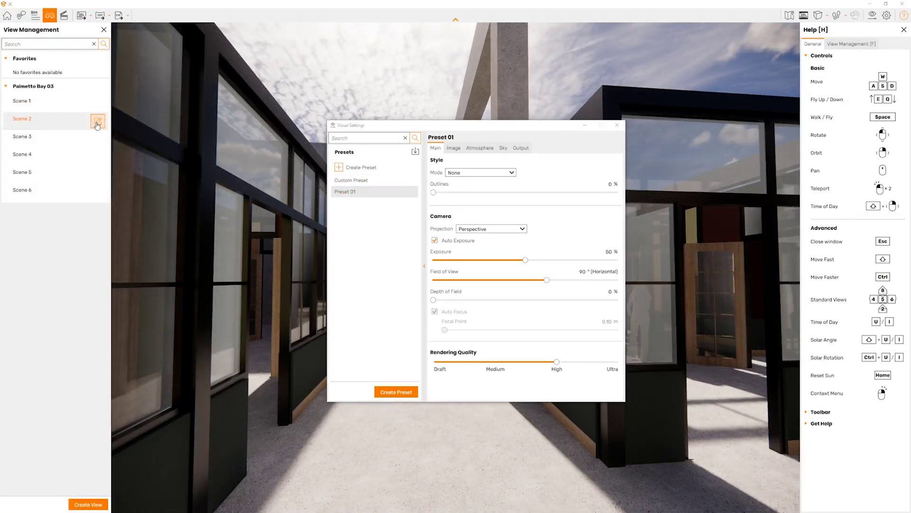
{"action": "left_click", "coordinate": [97, 121]}
{"action": "left_click", "coordinate": [61, 82]}
{"action": "left_click", "coordinate": [28, 98]}
{"action": "left_click", "coordinate": [38, 82]}
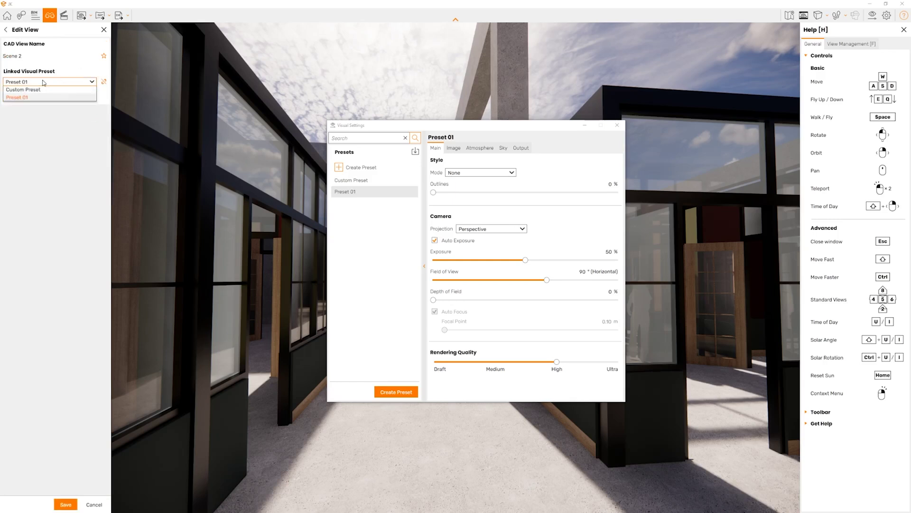
{"action": "left_click", "coordinate": [22, 99]}
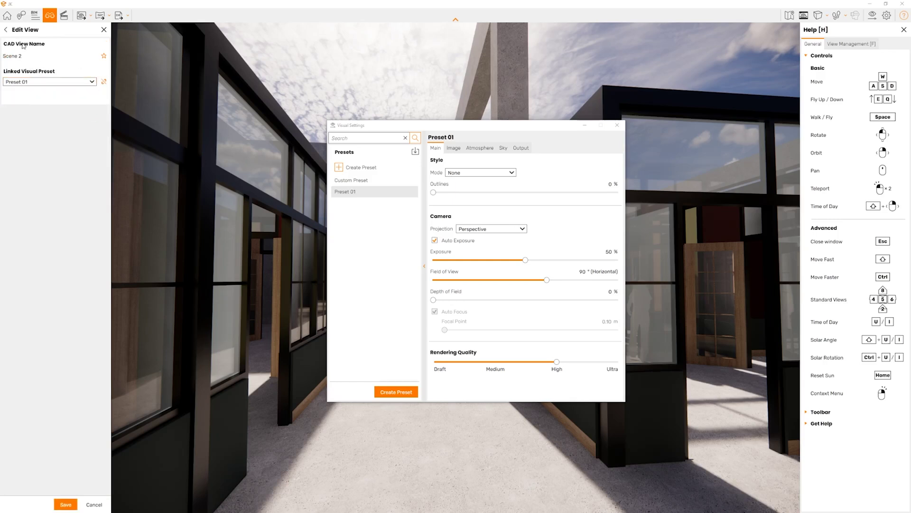
{"action": "left_click", "coordinate": [64, 505]}
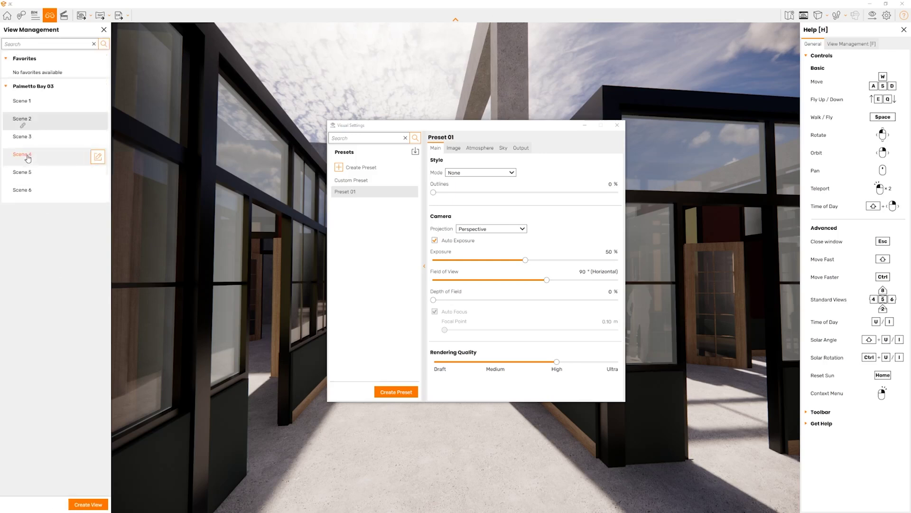
Switch between the Scene 1 and Scene 2 camera views, ending on Scene 2.
{"action": "left_click", "coordinate": [32, 107]}
{"action": "left_click", "coordinate": [41, 127]}
{"action": "left_click", "coordinate": [37, 126]}
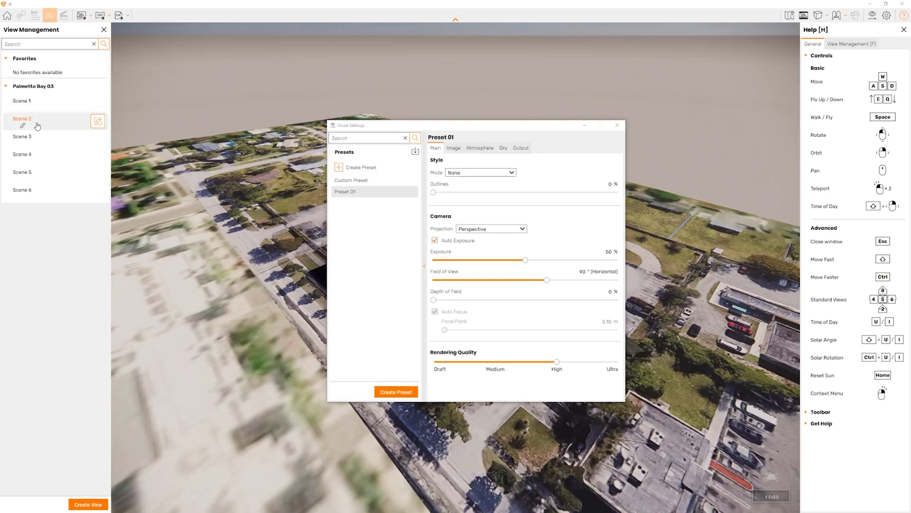
{"action": "left_click", "coordinate": [36, 125]}
{"action": "left_click", "coordinate": [33, 125]}
{"action": "left_click", "coordinate": [32, 125]}
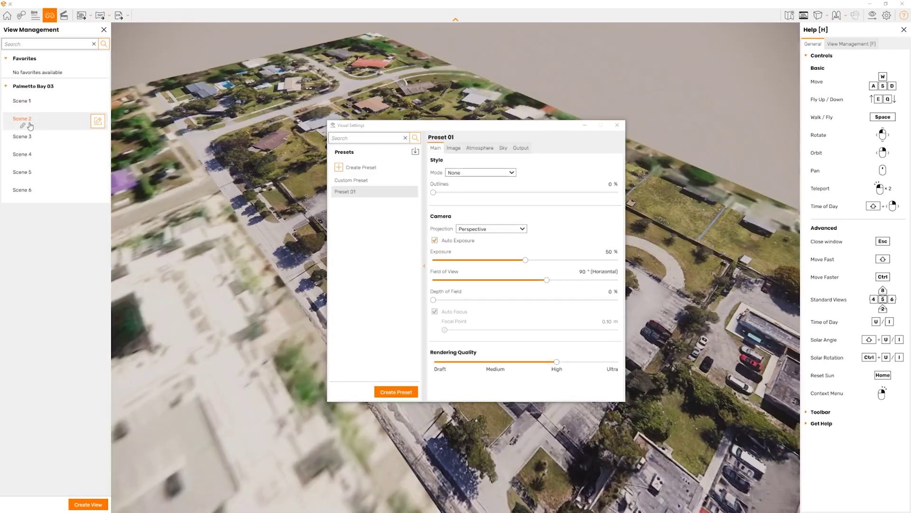
Browse the Input, Devices and Sound pages of Renderer Window Settings, then close it.
{"action": "left_click", "coordinate": [888, 17]}
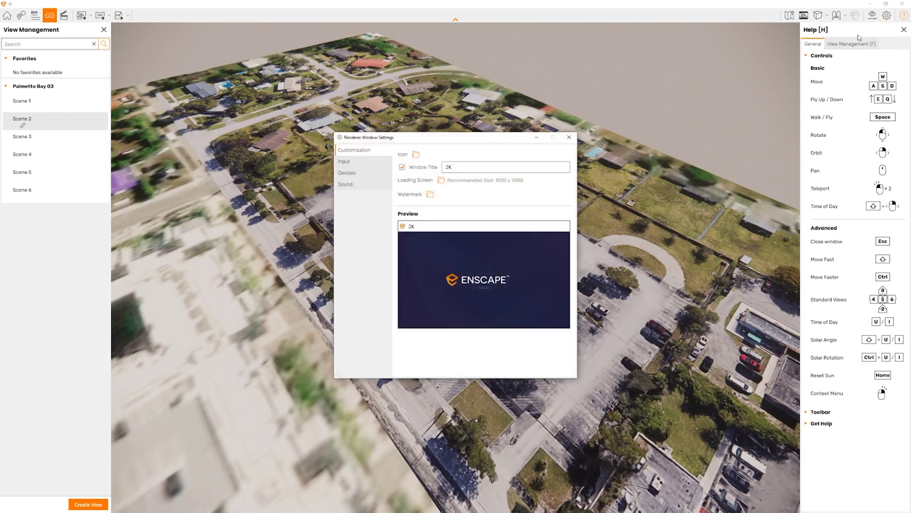
{"action": "left_click", "coordinate": [365, 166]}
{"action": "left_click", "coordinate": [363, 173]}
{"action": "left_click", "coordinate": [363, 185]}
{"action": "left_click", "coordinate": [370, 174]}
{"action": "left_click", "coordinate": [887, 15]}
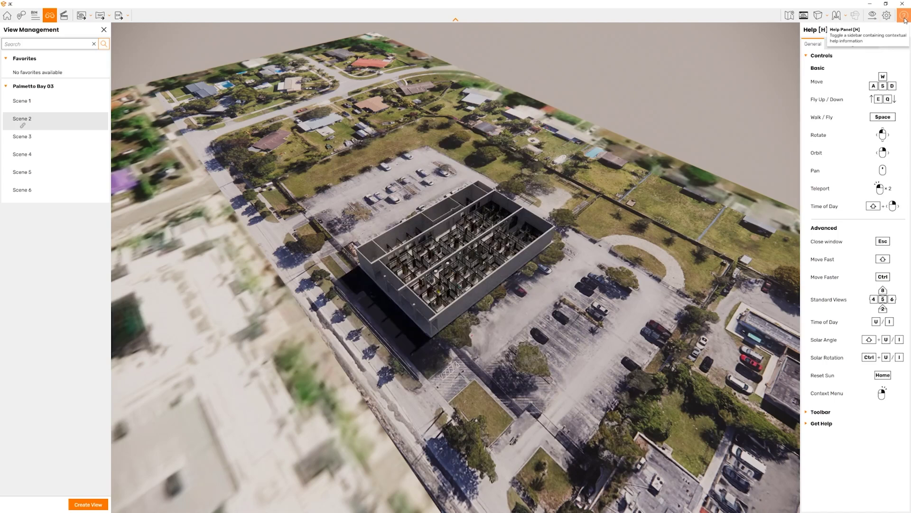
Read the Toolbar, Get Help and Home Mode help, then the View Management help.
{"action": "key", "text": "Escape"}
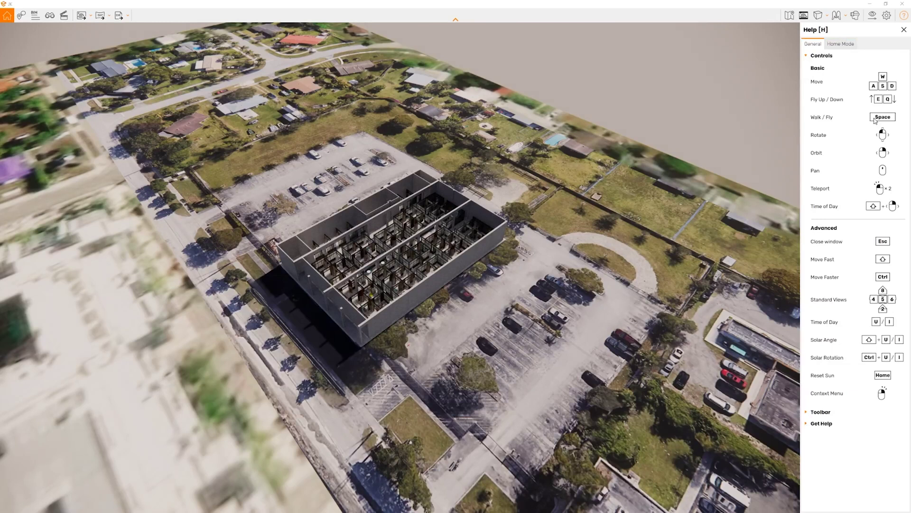
{"action": "left_click", "coordinate": [808, 412]}
{"action": "scroll", "coordinate": [811, 415], "scroll_direction": "down", "scroll_amount": 1}
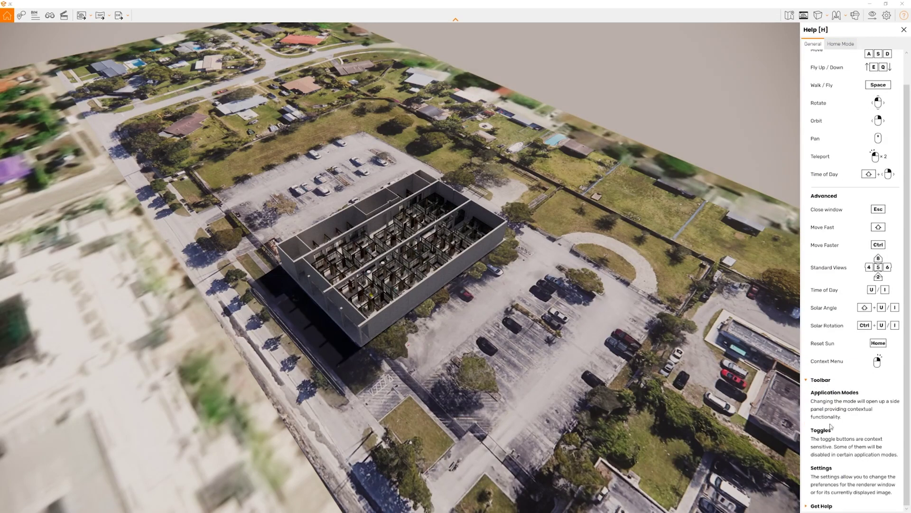
{"action": "left_click", "coordinate": [807, 506]}
{"action": "scroll", "coordinate": [819, 489], "scroll_direction": "down", "scroll_amount": 3}
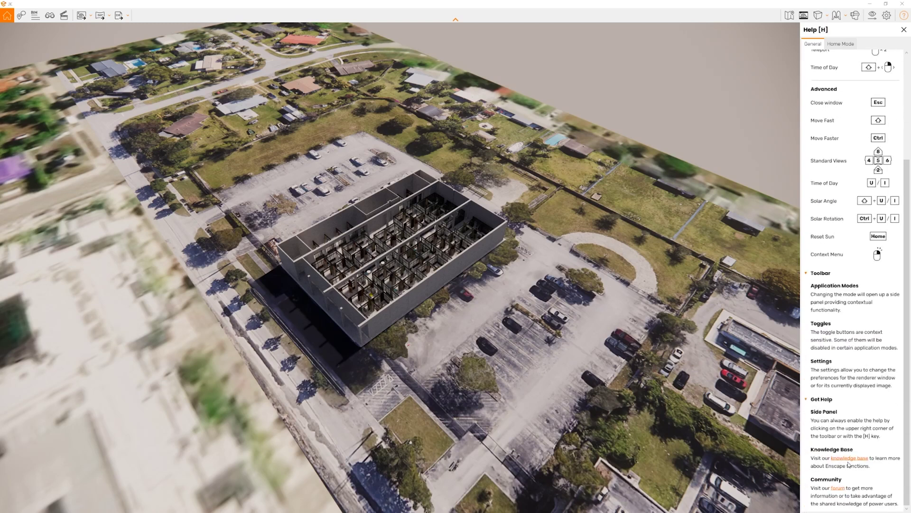
{"action": "scroll", "coordinate": [853, 466], "scroll_direction": "up", "scroll_amount": 4}
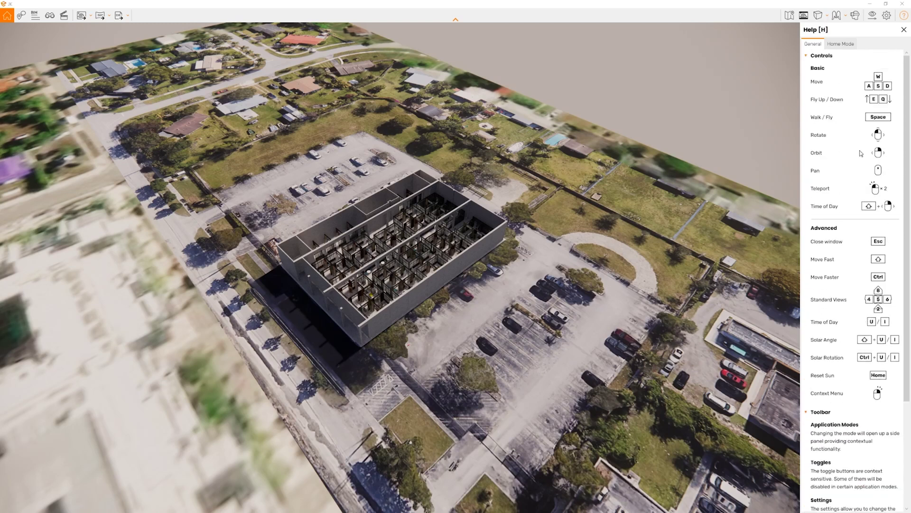
{"action": "left_click", "coordinate": [841, 44]}
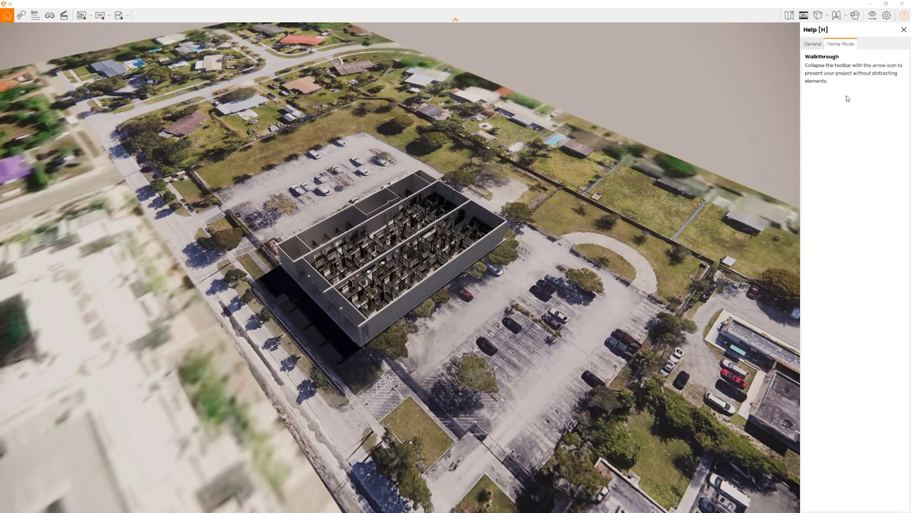
{"action": "left_click", "coordinate": [49, 15]}
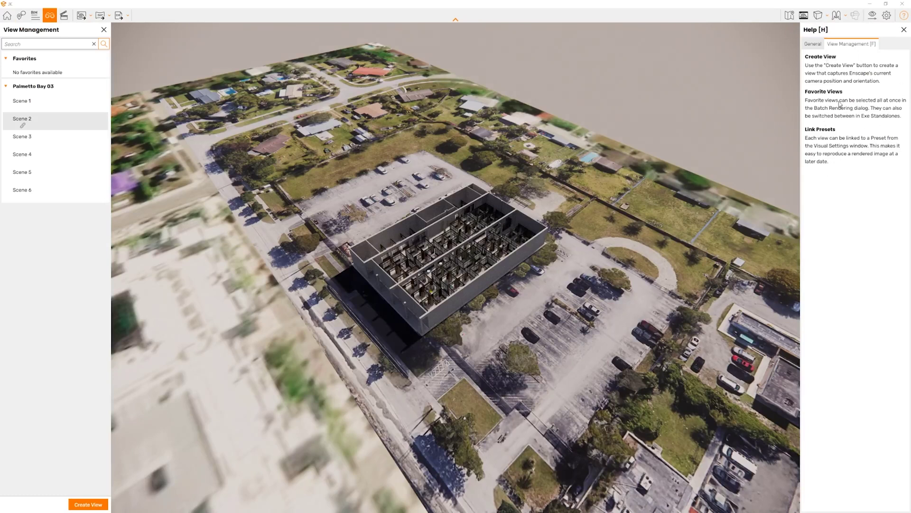
{"action": "left_click", "coordinate": [63, 15]}
{"action": "left_click", "coordinate": [52, 16]}
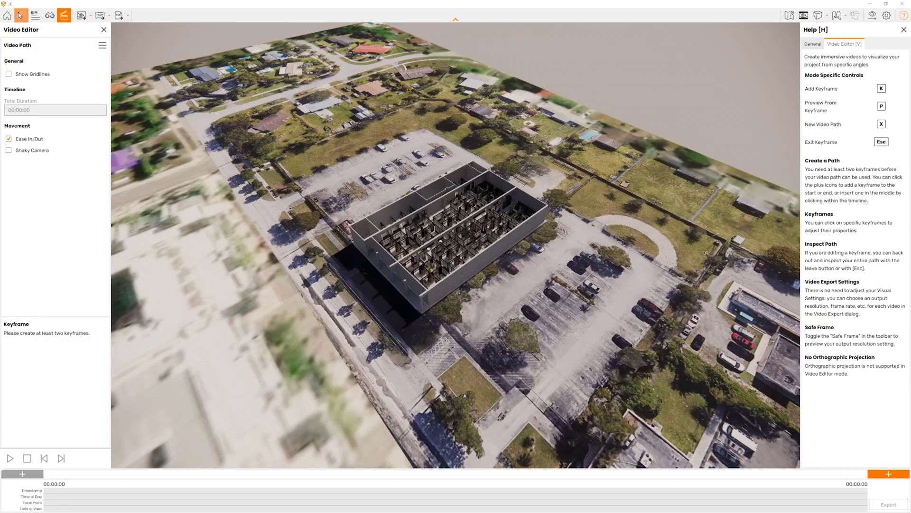
Close the Video Editor and Help panels to widen the aerial site view.
{"action": "left_click", "coordinate": [6, 18]}
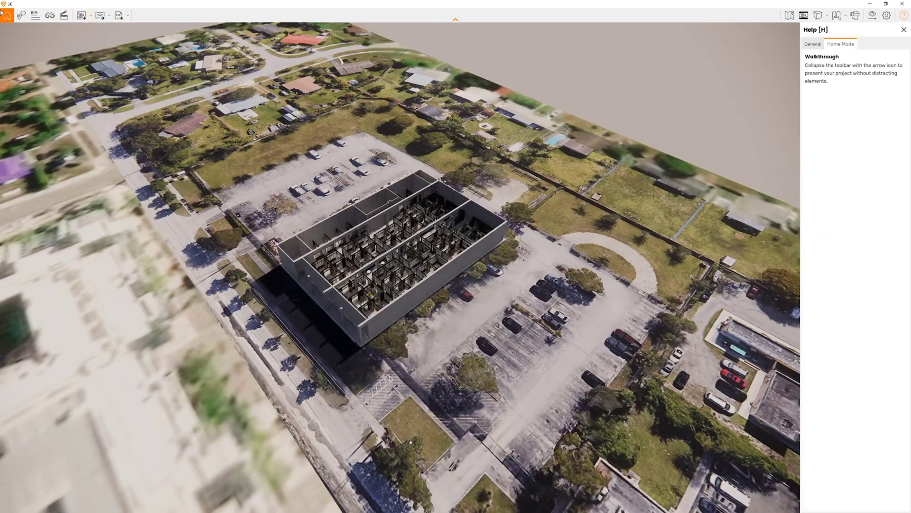
{"action": "left_click", "coordinate": [904, 31]}
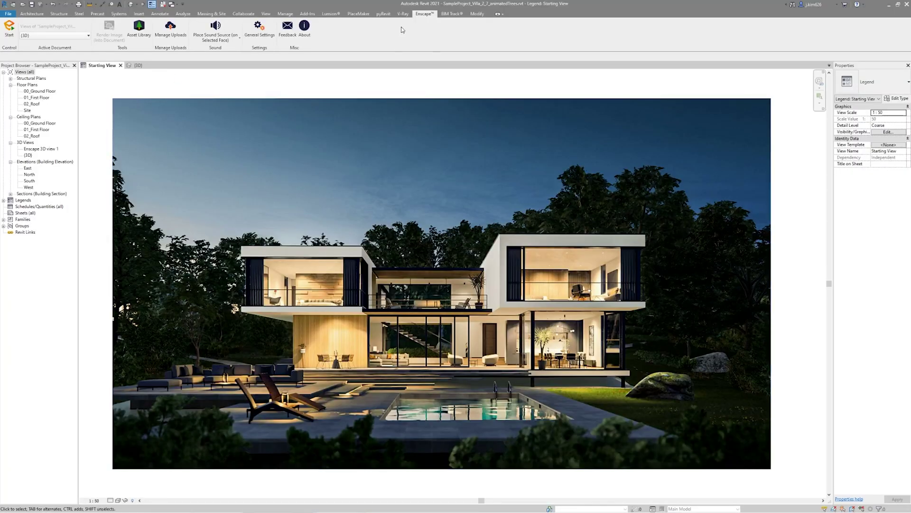
Start Enscape's live rendering of the villa from the Revit (3D) view.
{"action": "left_click", "coordinate": [10, 33]}
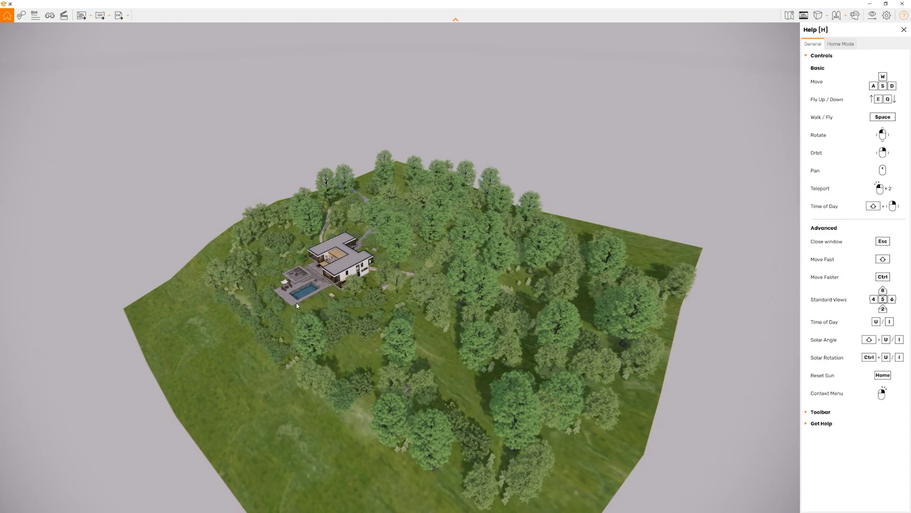
Teleport to the pool terrace, back away to frame the house, and enter BIM Mode.
{"action": "double_click", "coordinate": [295, 300]}
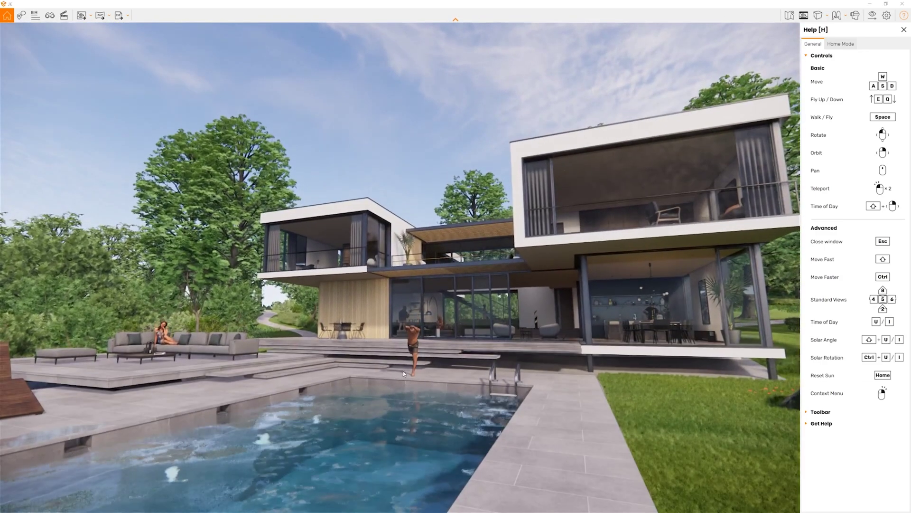
{"action": "key", "text": "s"}
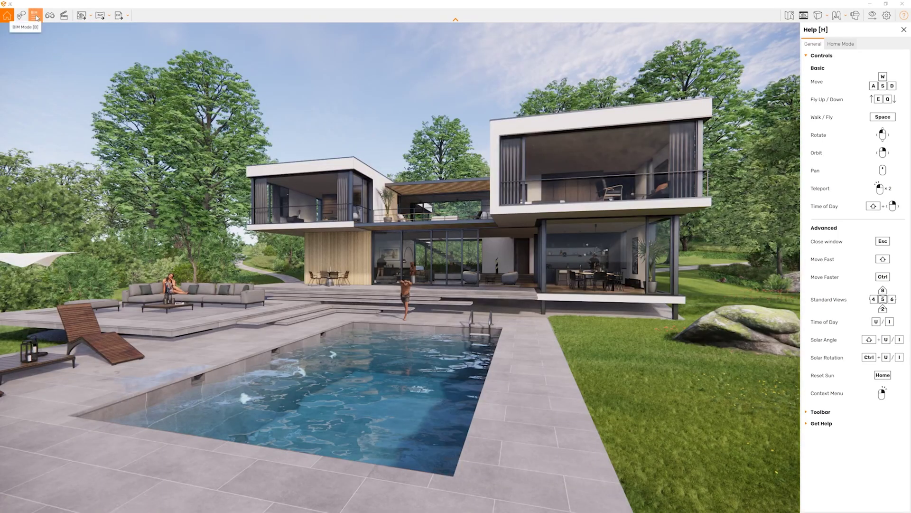
{"action": "left_click", "coordinate": [36, 17]}
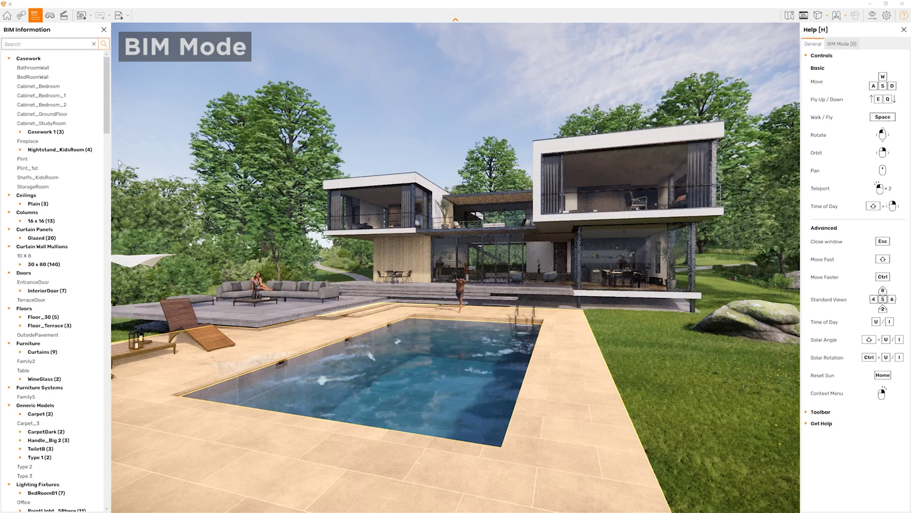
View BedRoomWall's BIM properties, exit BIM Mode with B, then minimise Enscape.
{"action": "mouse_move", "coordinate": [108, 75]}
{"action": "left_mouse_down"}
{"action": "mouse_move", "coordinate": [104, 267]}
{"action": "mouse_move", "coordinate": [108, 68]}
{"action": "left_mouse_up"}
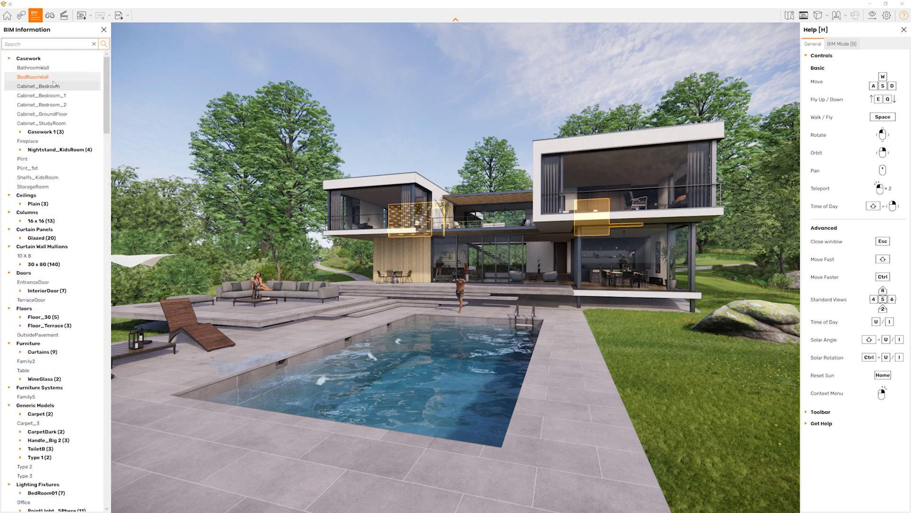
{"action": "left_click", "coordinate": [44, 77]}
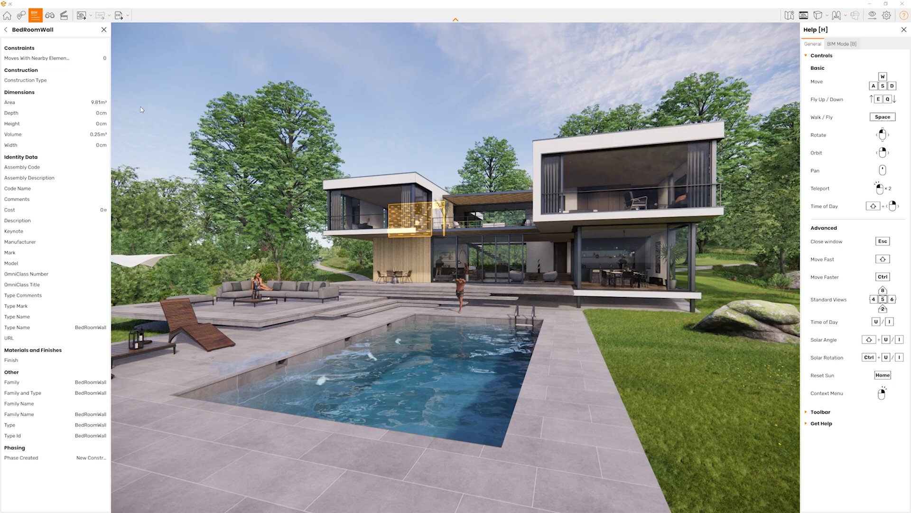
{"action": "key", "text": "b"}
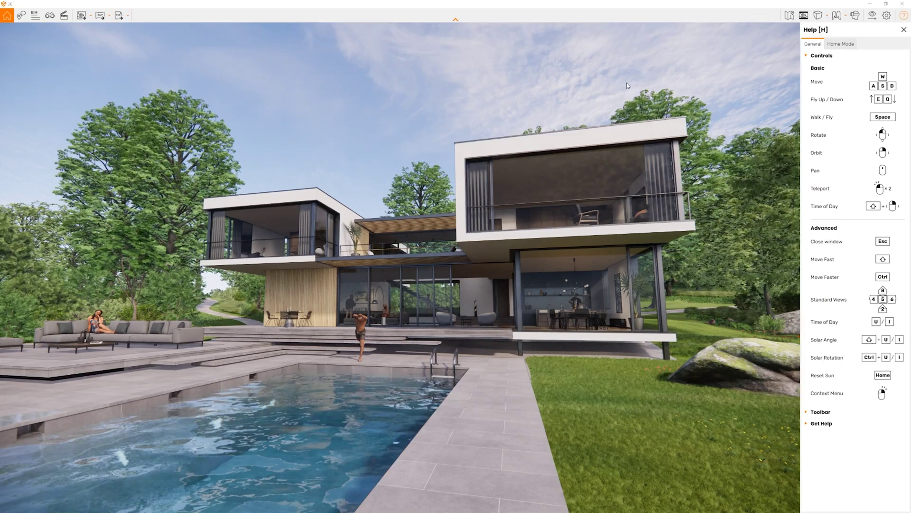
{"action": "left_click", "coordinate": [868, 5]}
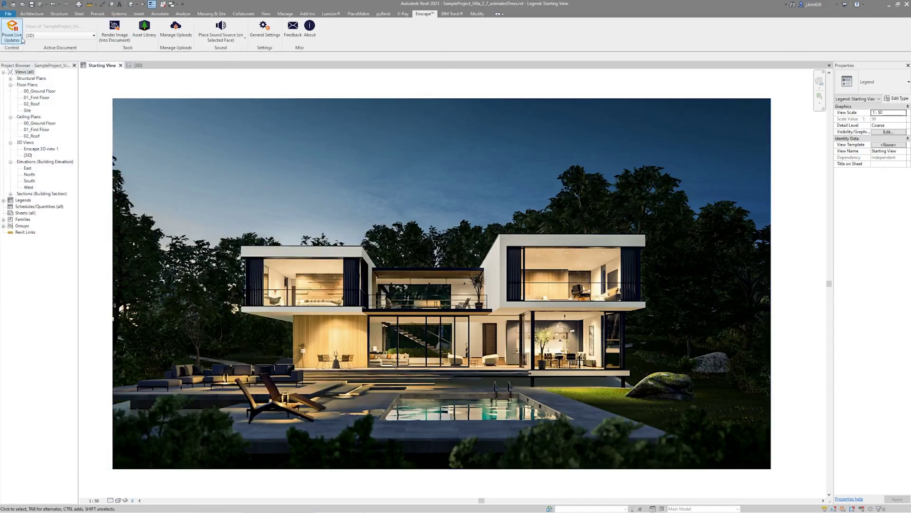